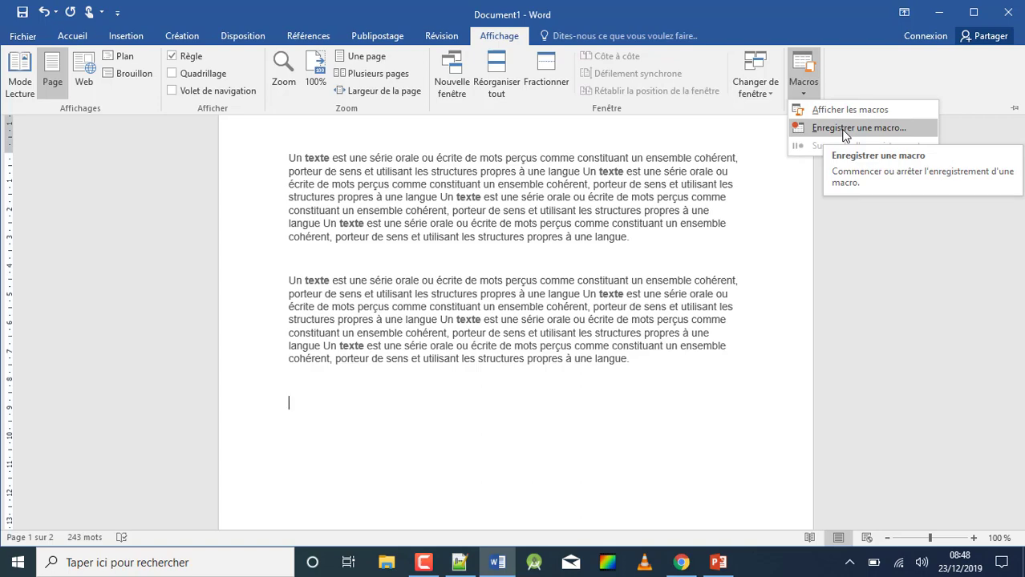
- Start recording a macro named Adresse for all documents, assigned to the keyboard shortcut Alt+K
click(844, 135)
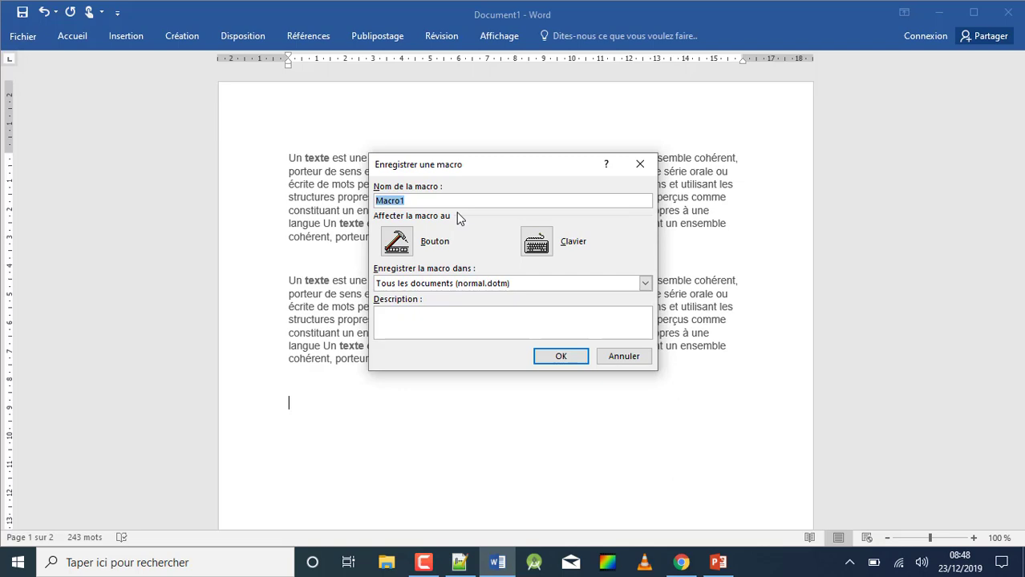
text(Adresse)
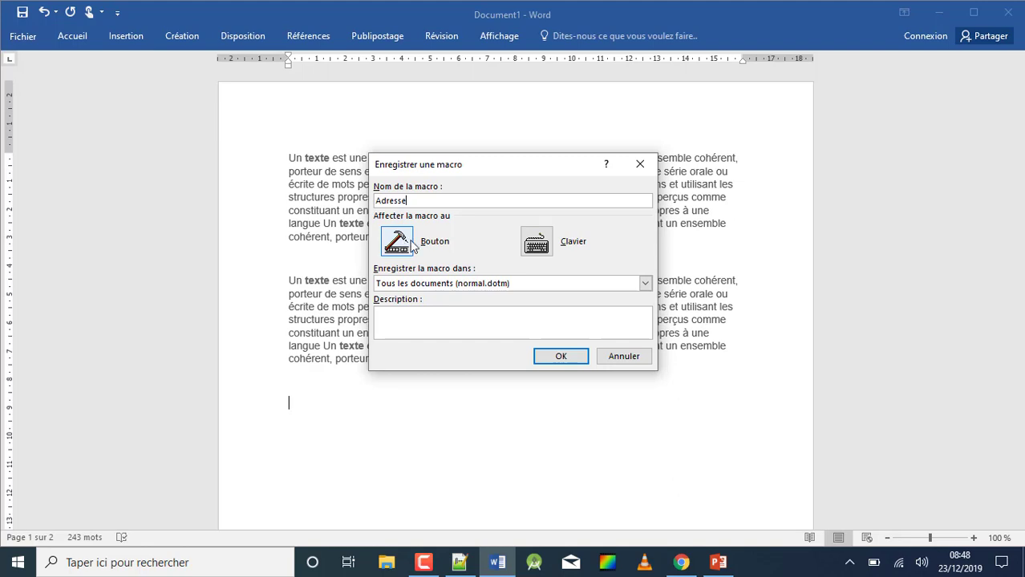
click(537, 245)
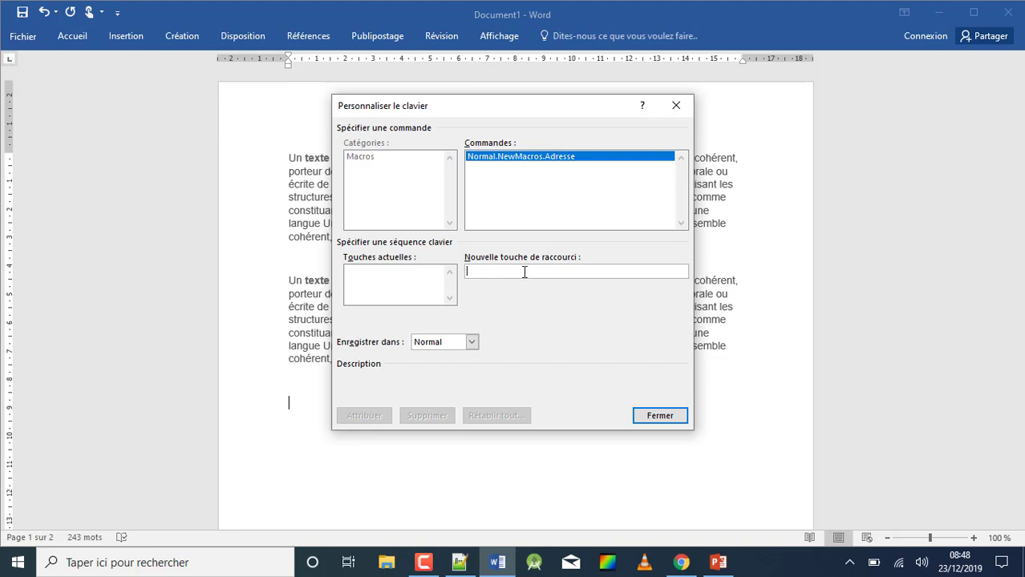
key(alt+k)
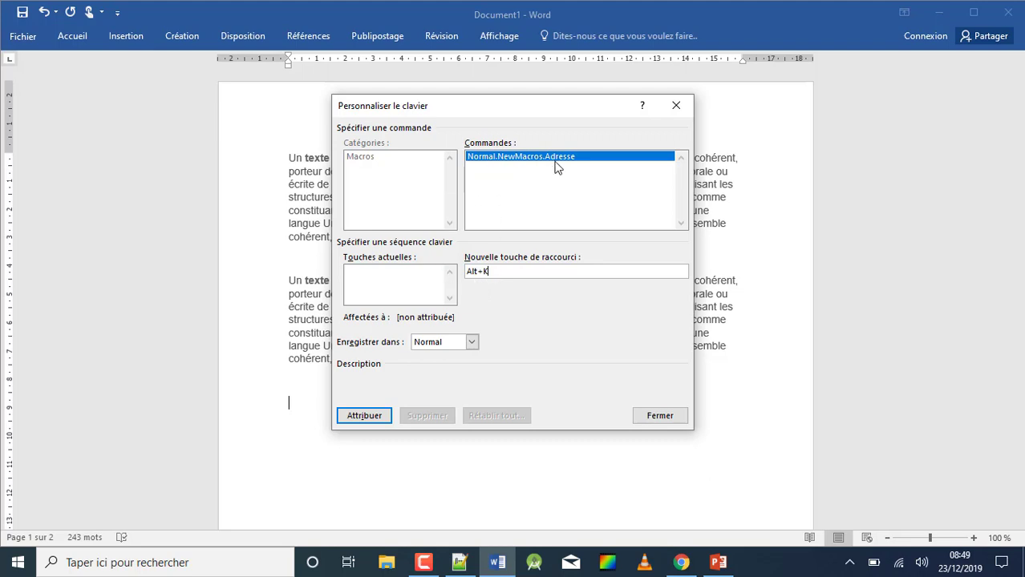
click(365, 418)
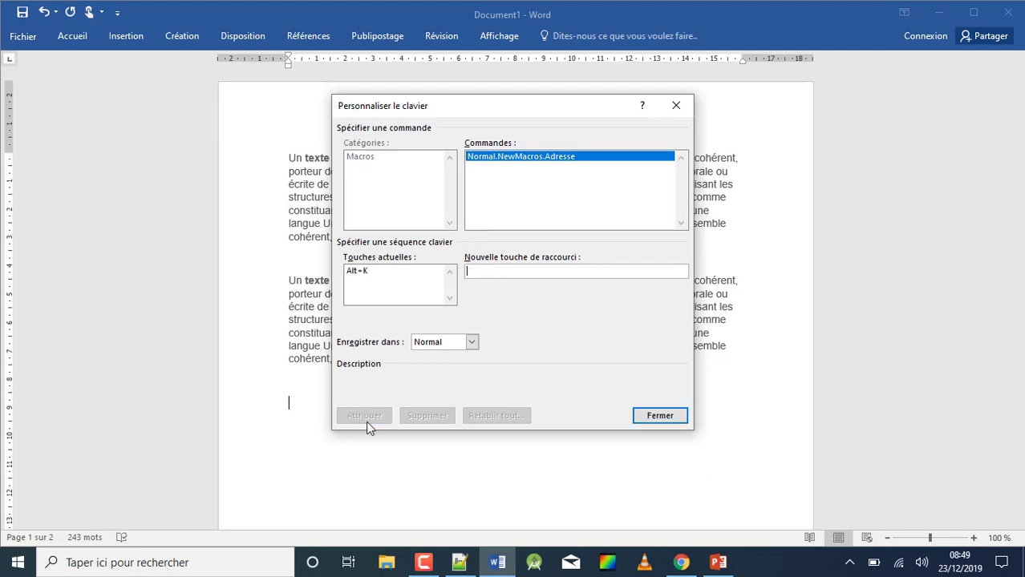
click(674, 419)
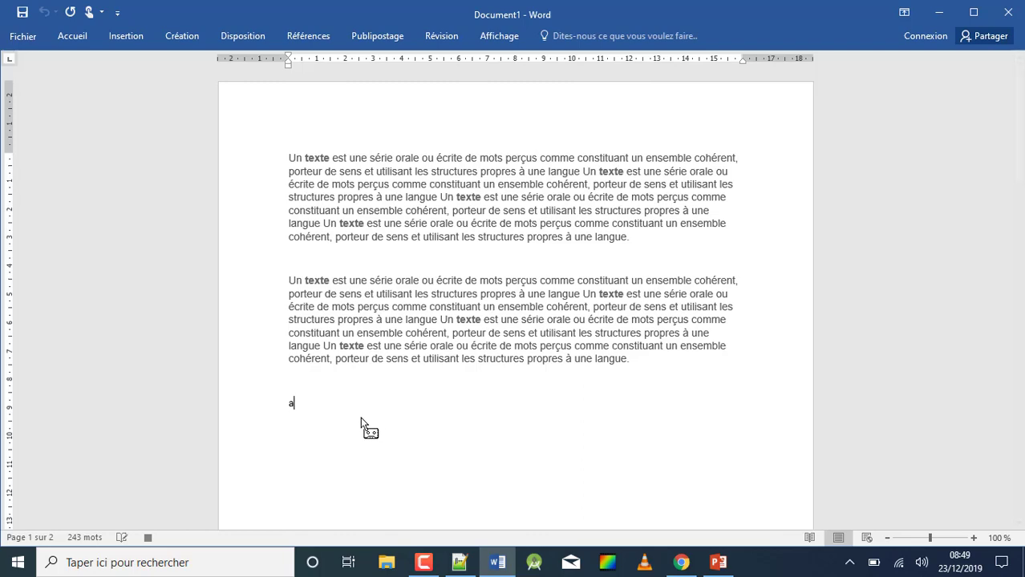
- Enter the three-line aCAN Mentor address, with name, street and city lines, below the second paragraph
text(aCAN Mentor)
key(Return)
text(km1, Ave)
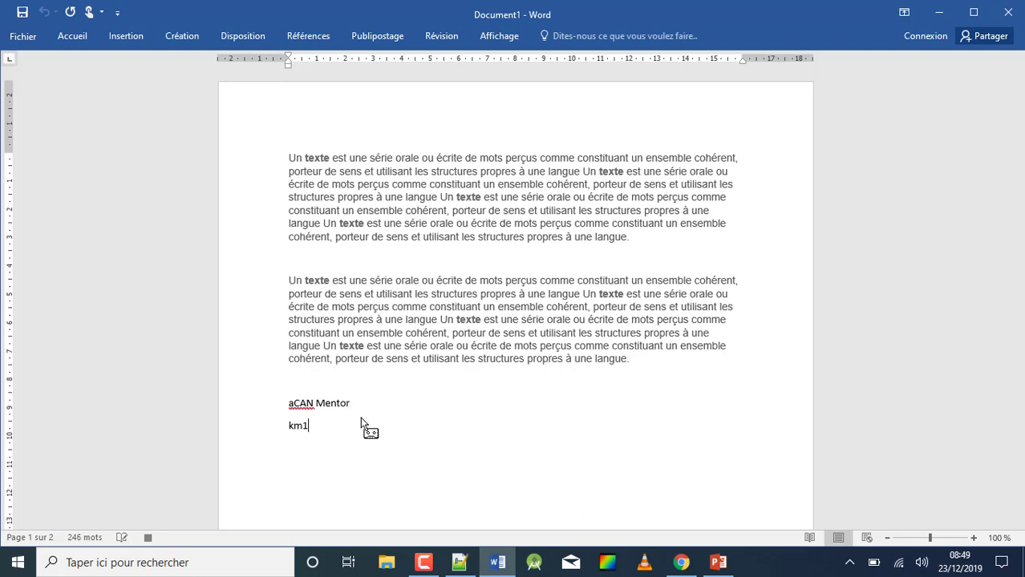
text(nue Cheikh ANta Diop)
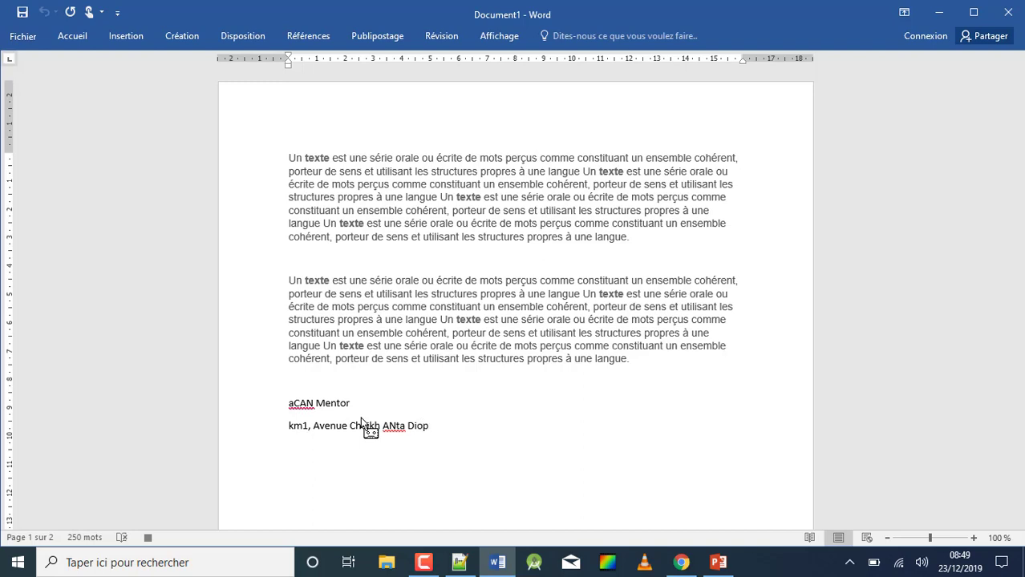
key(Return)
text(Dakar -  Sénéga)
- Stop recording the Adresse macro
click(492, 41)
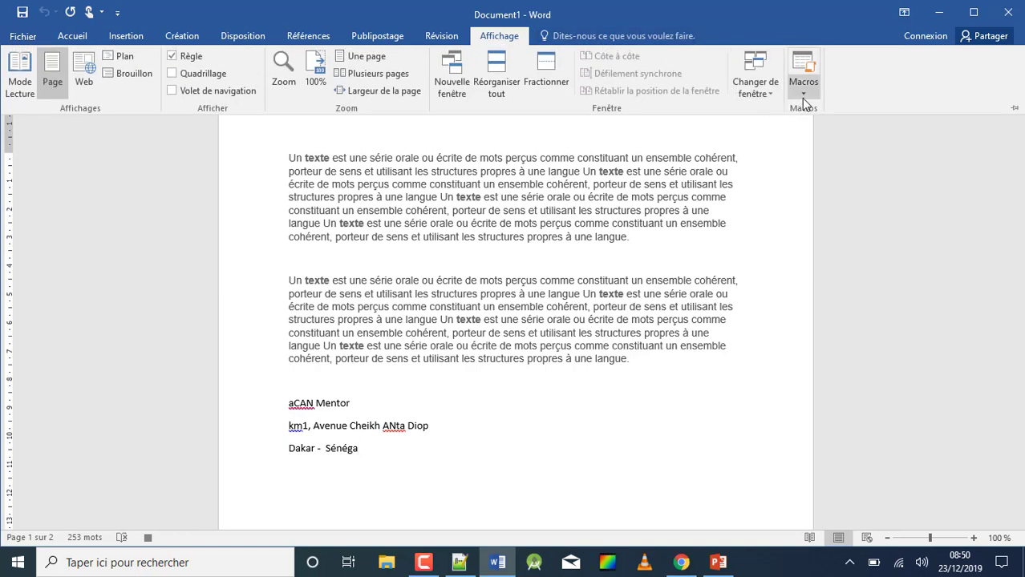
click(802, 96)
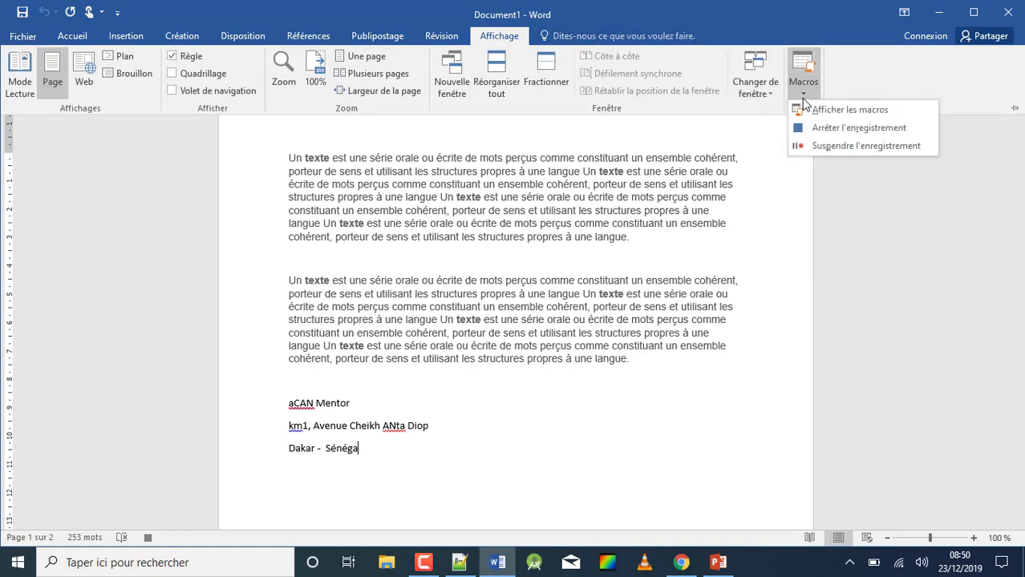
click(830, 129)
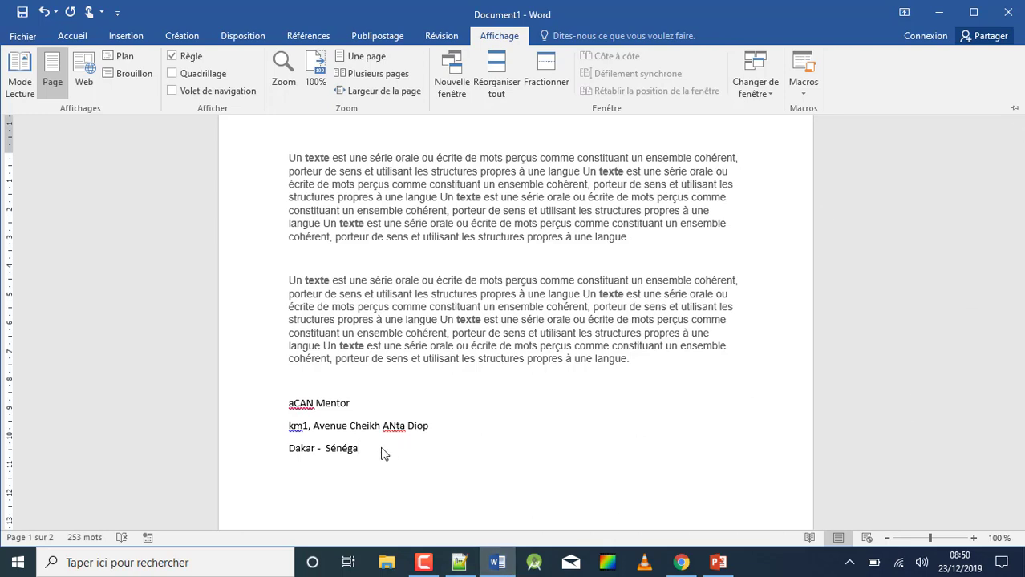
- Insert the same three-line address recorded in the Adresse macro on page 2, below the short paragraph
click(1021, 271)
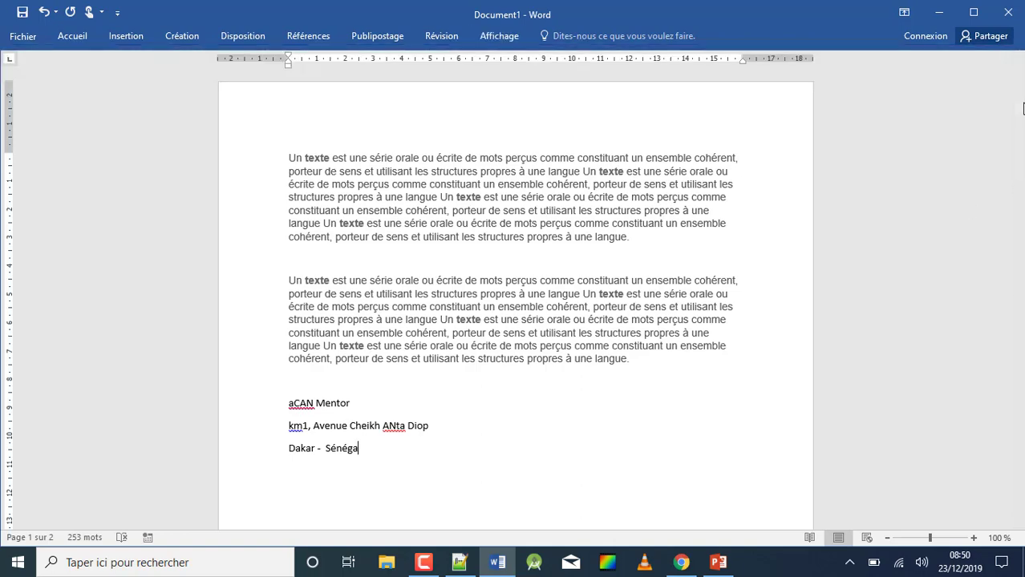
drag(1020, 114, 977, 363)
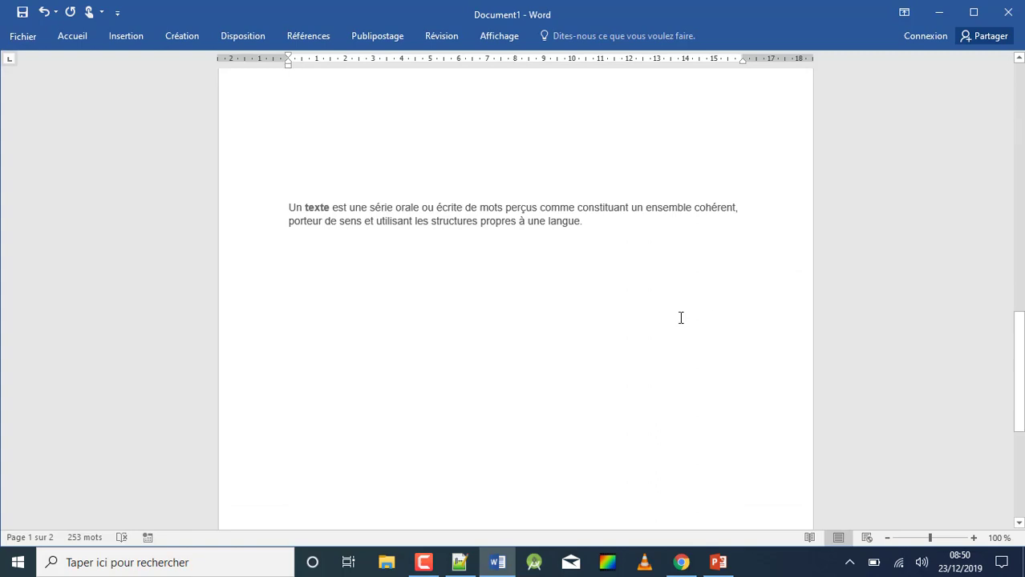
click(296, 350)
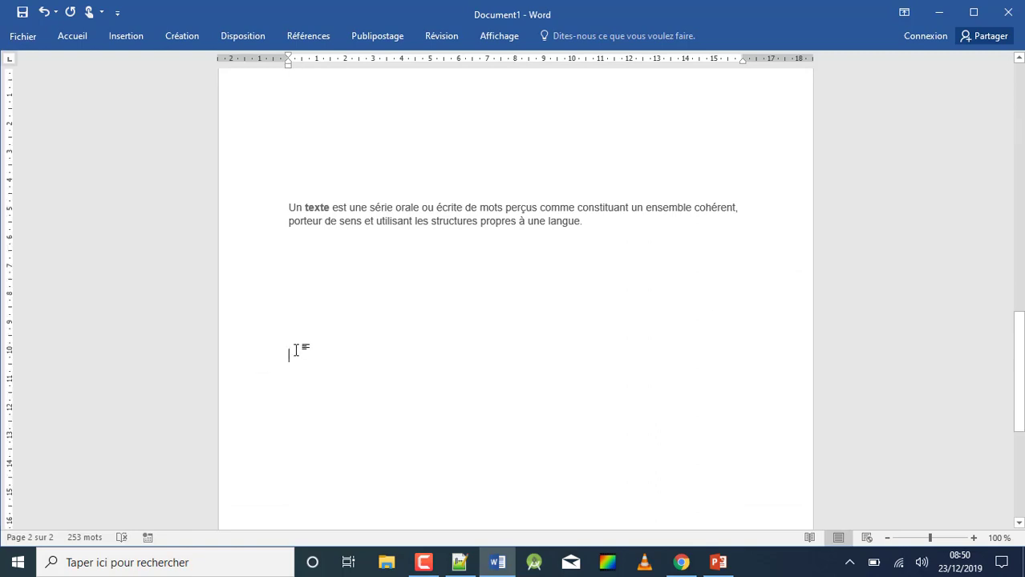
text(acAN Mentor)
key(Return)
text(km1, Avenue Cheikh ANta Diop)
key(Return)
text(Dakar -  Sénéga)
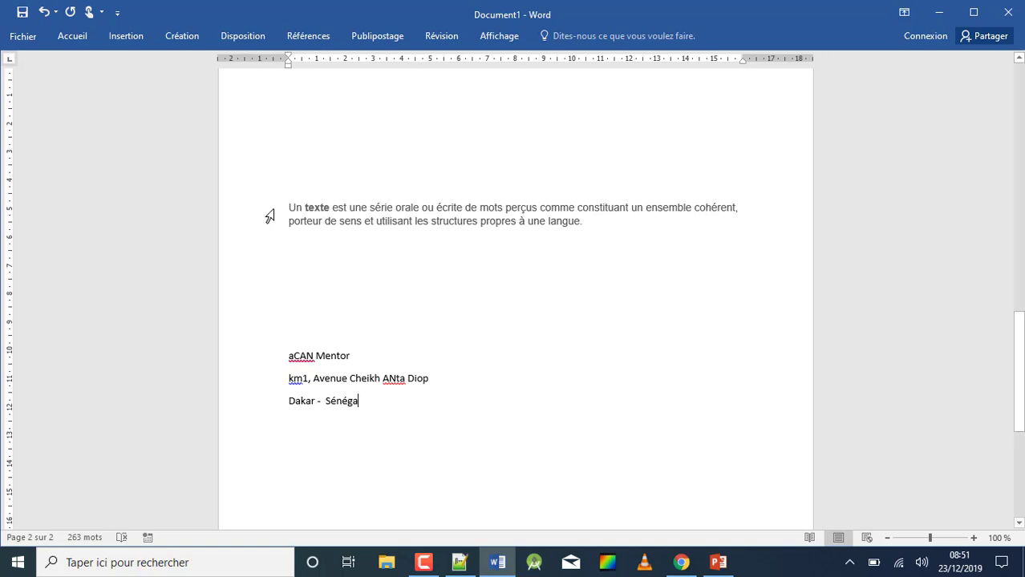
- Select the first line of the page 2 paragraph and begin a new macro named GIS assigned to a button
click(270, 217)
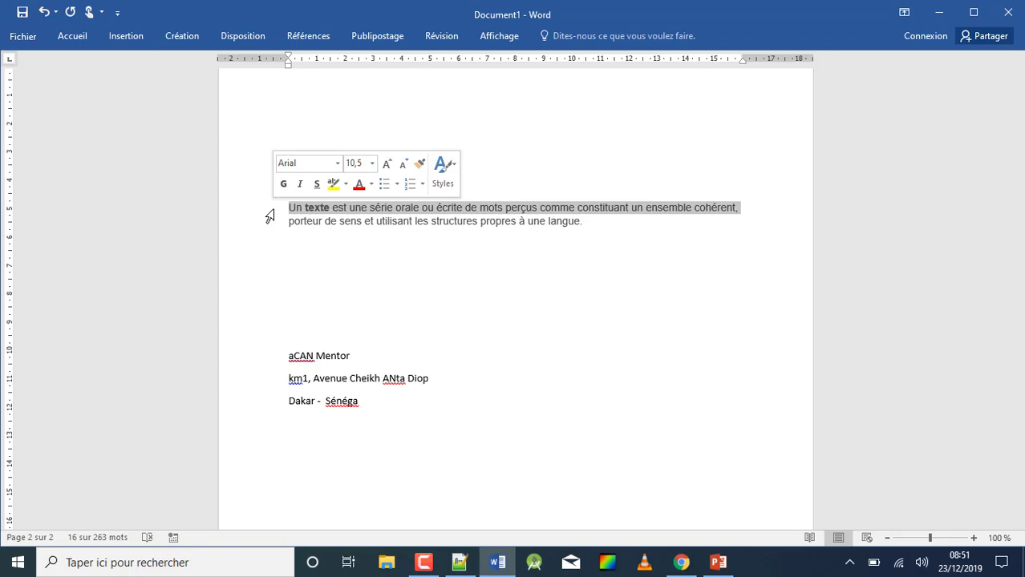
click(501, 37)
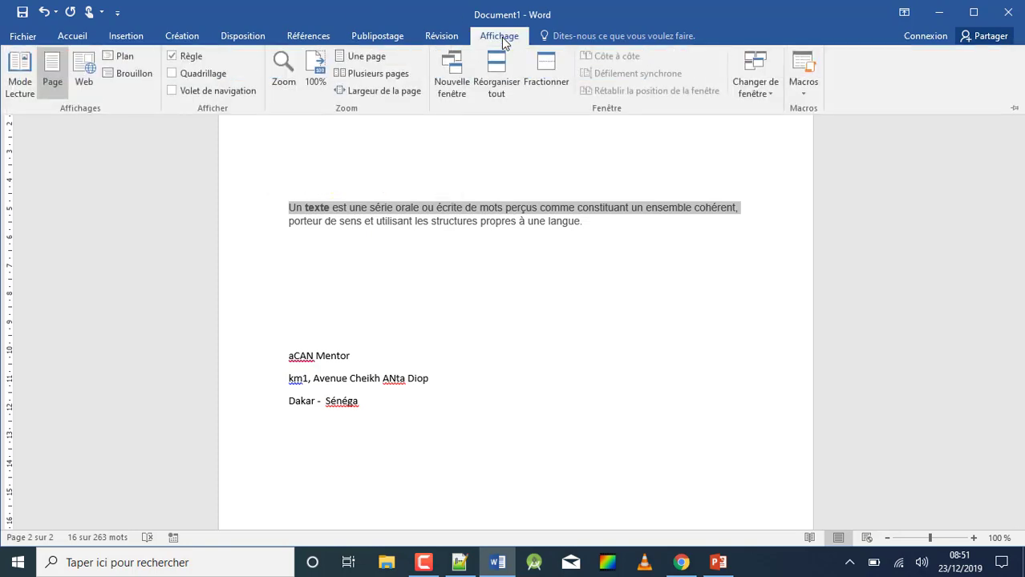
click(802, 96)
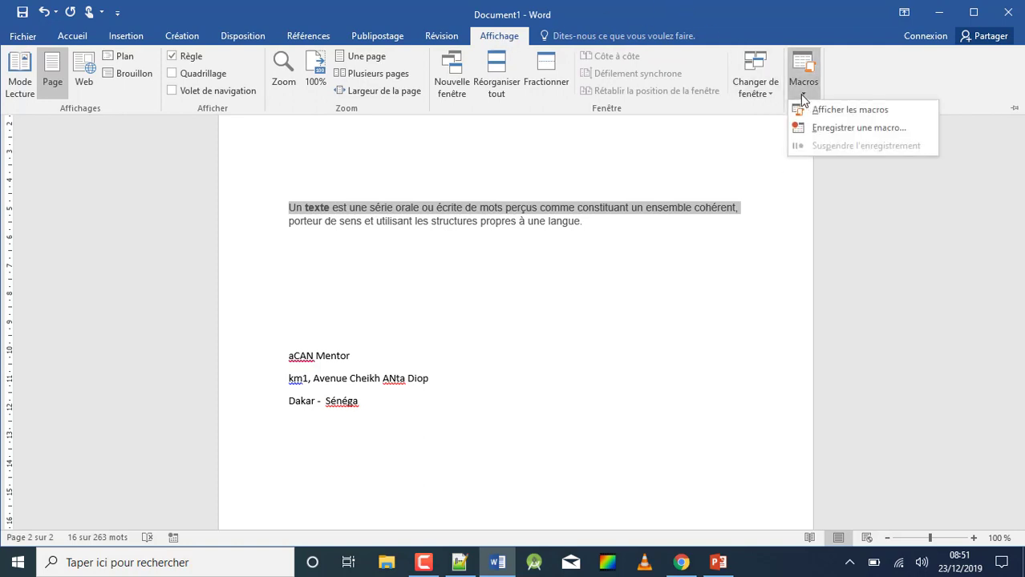
click(835, 127)
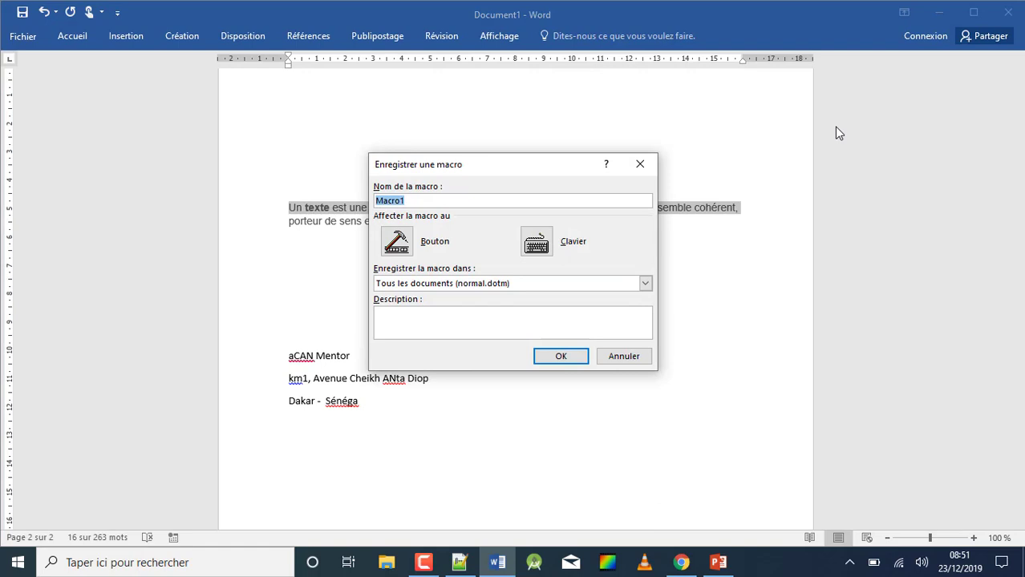
text(GIS)
click(396, 245)
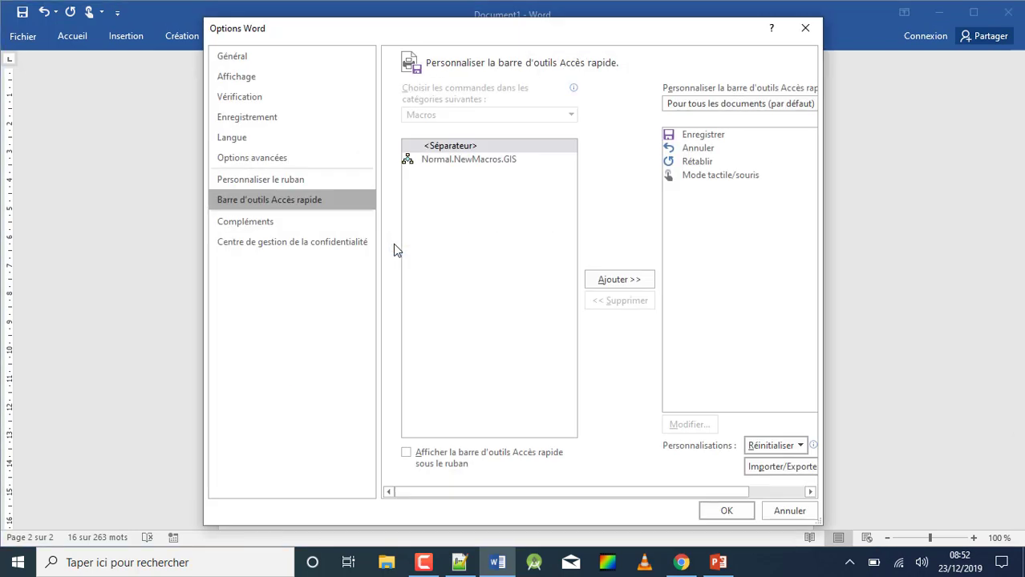
- Add the GIS macro to the Quick Access Toolbar with the yellow smiley symbol and start its recording
click(448, 165)
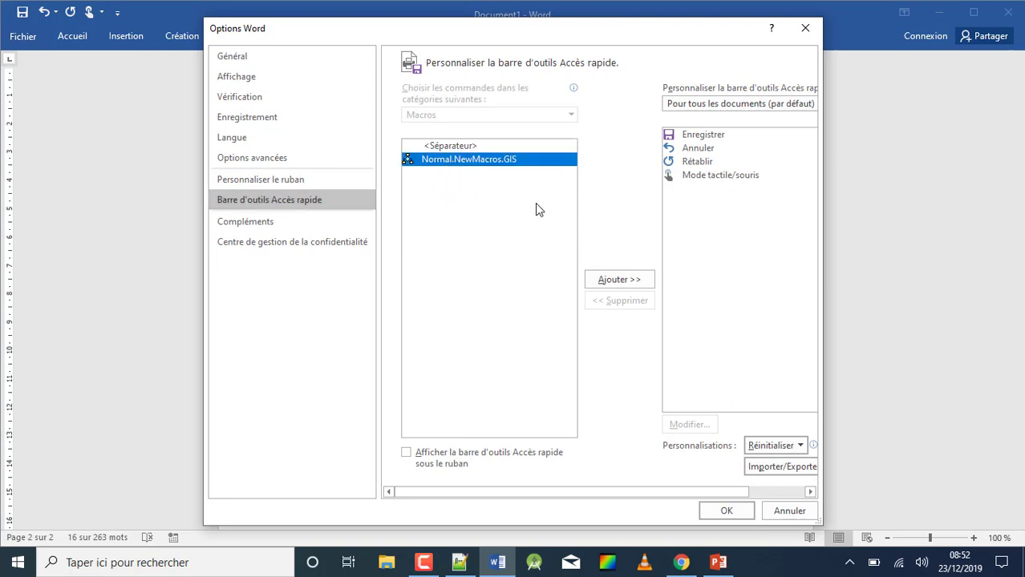
click(619, 279)
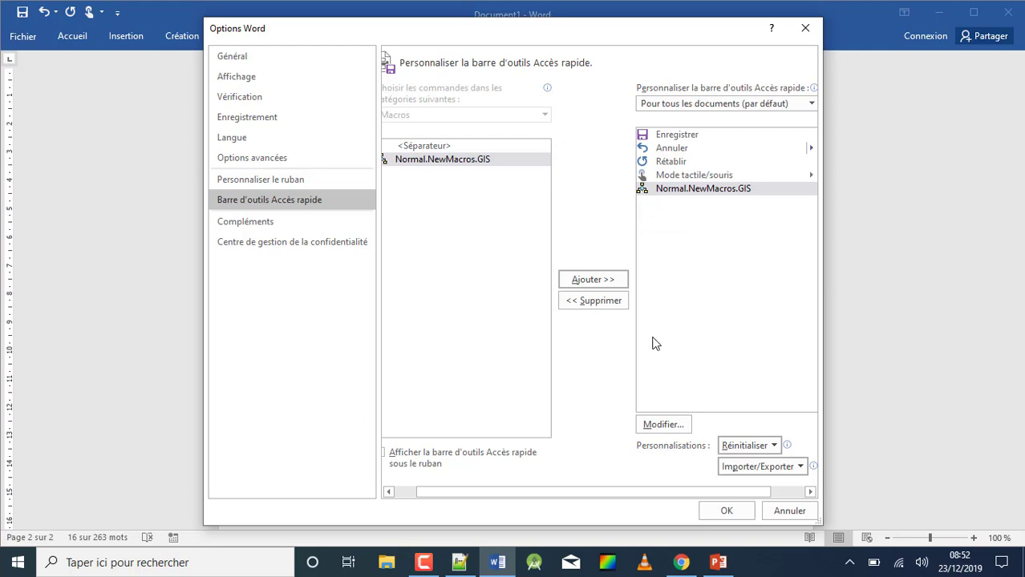
click(664, 425)
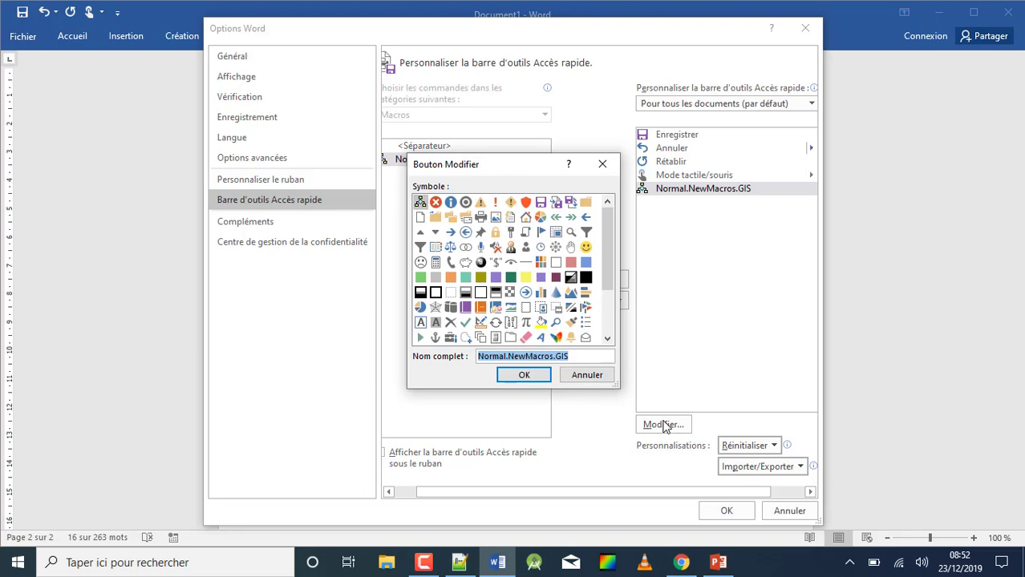
click(588, 247)
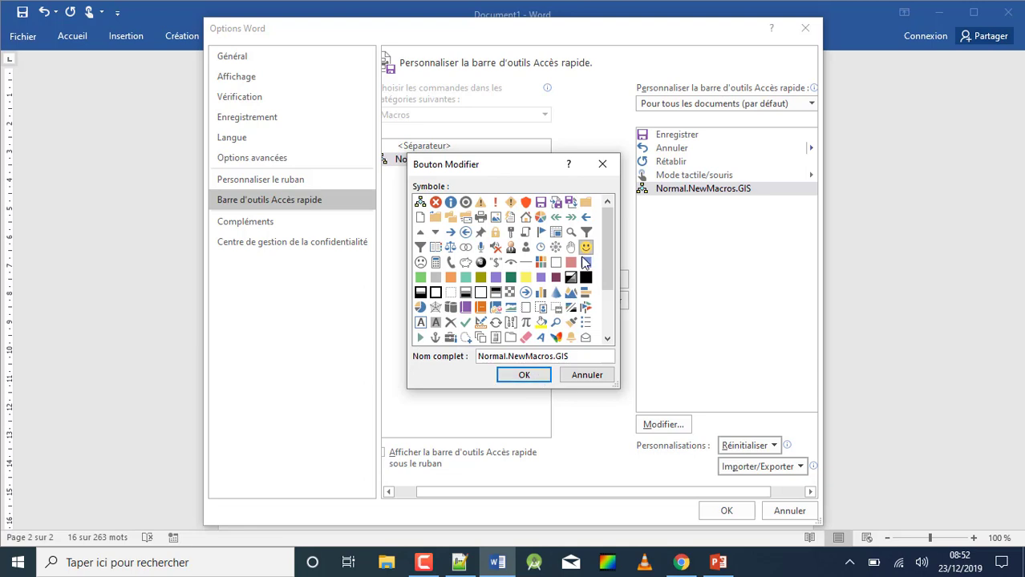
click(528, 377)
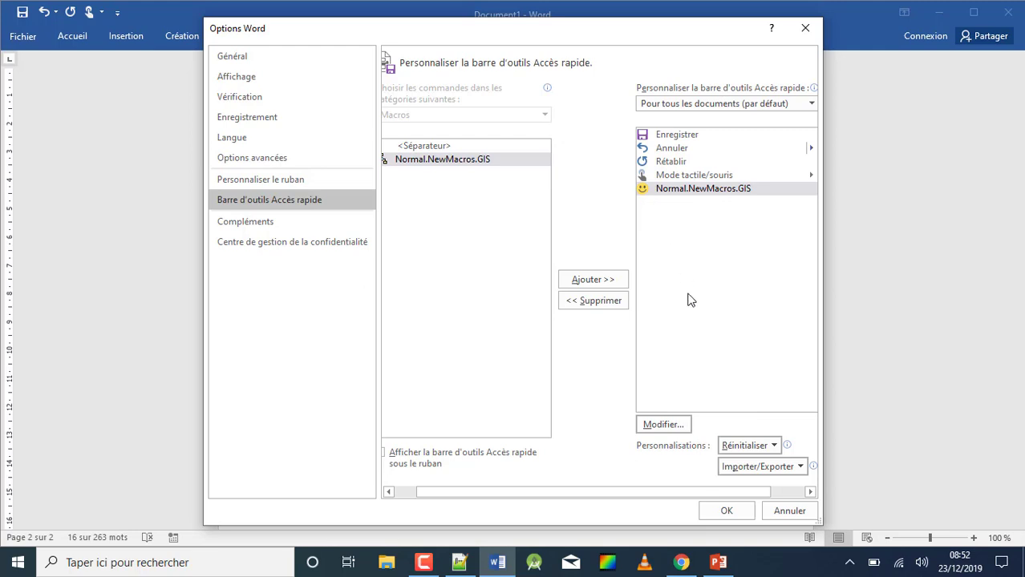
click(726, 511)
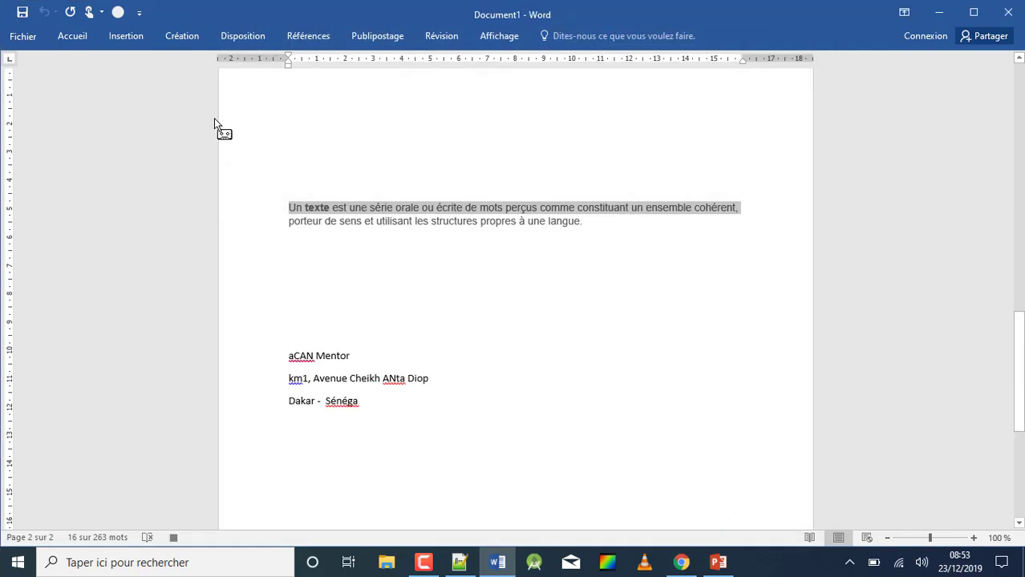
- Format the selected line on page 2 as bold, italic, underlined and red, with font size 11
click(75, 36)
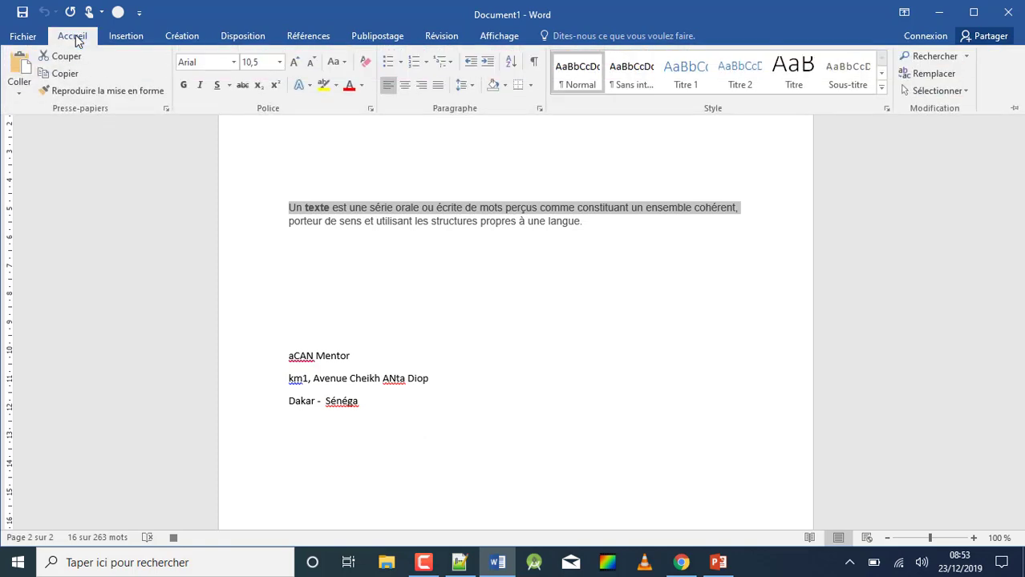
click(184, 86)
click(200, 86)
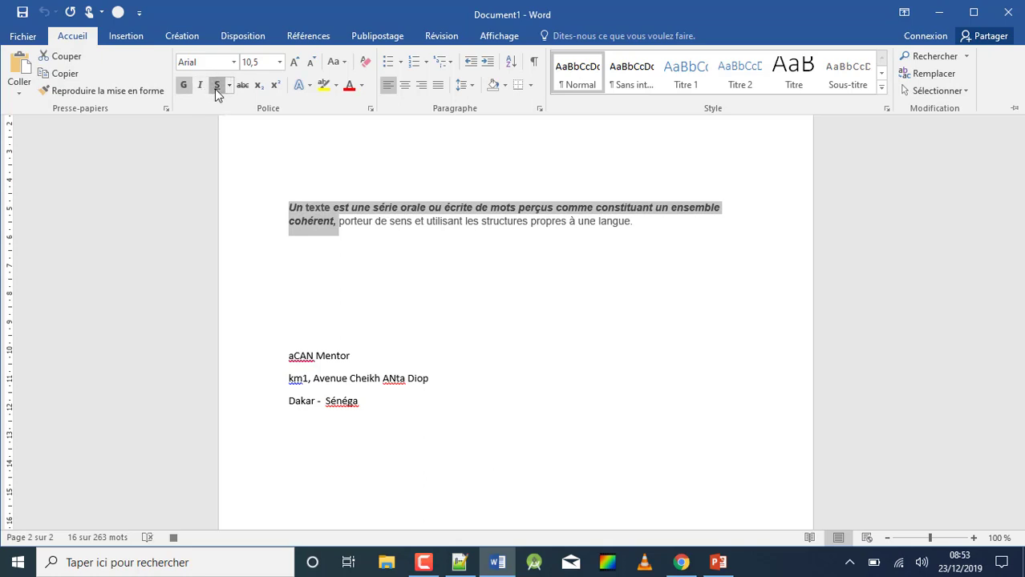
click(216, 87)
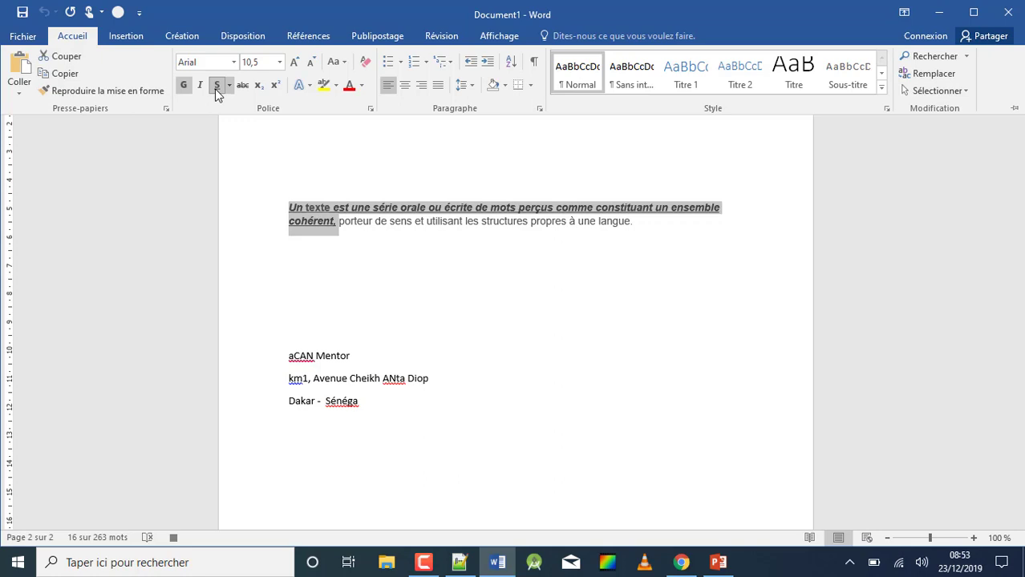
click(348, 86)
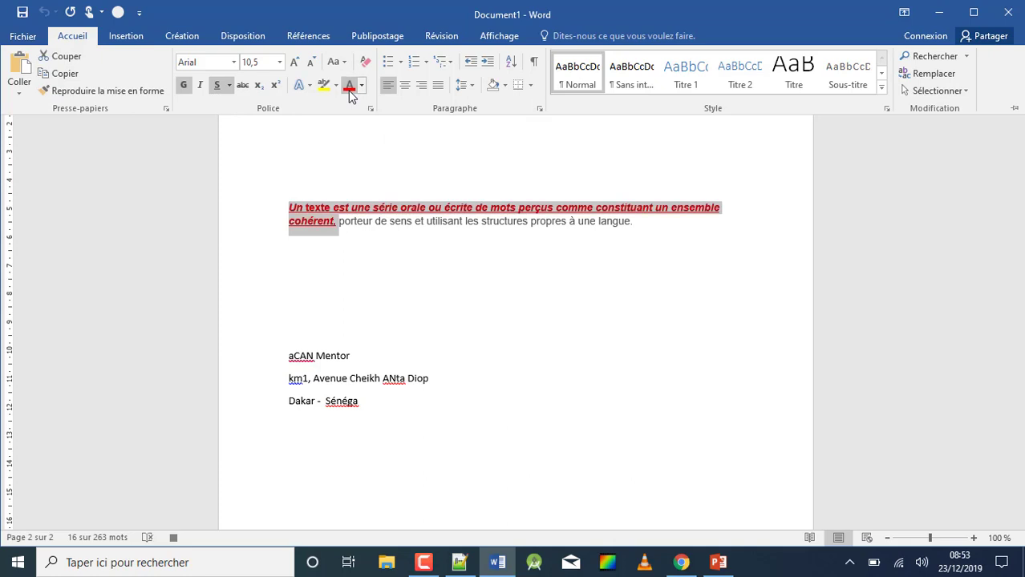
click(279, 63)
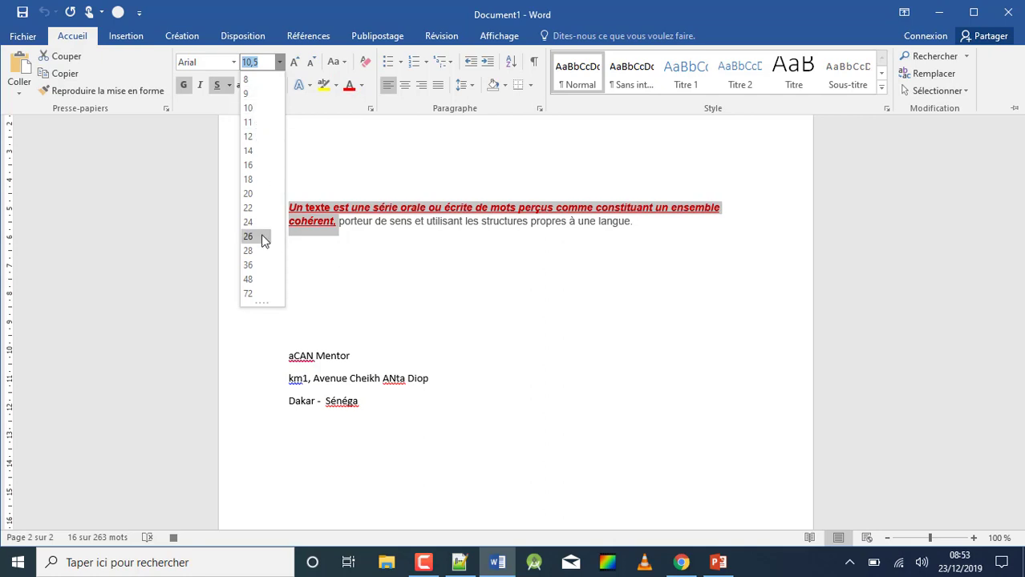
click(247, 127)
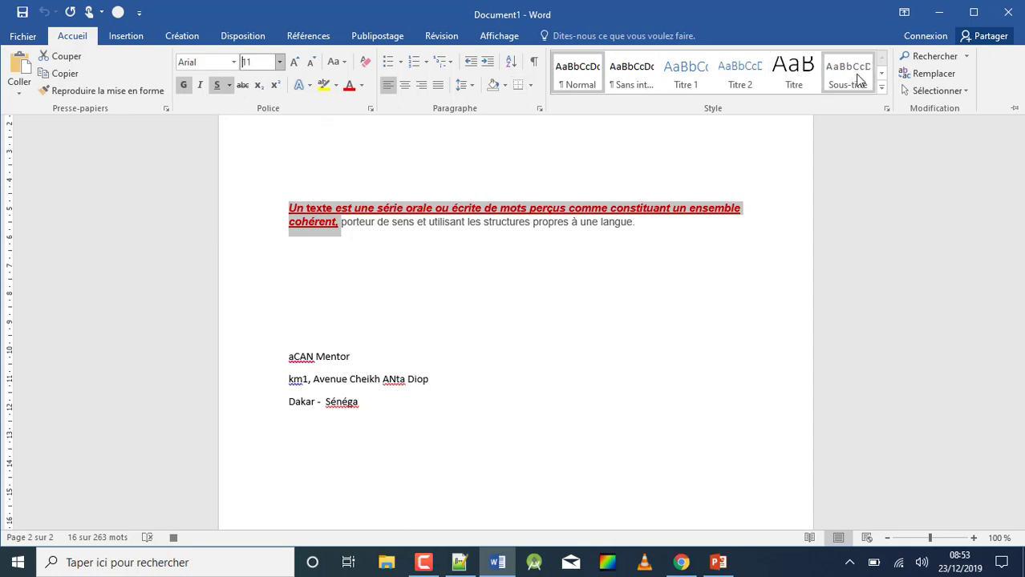
- Stop recording the GIS macro and deselect the formatted text
click(489, 38)
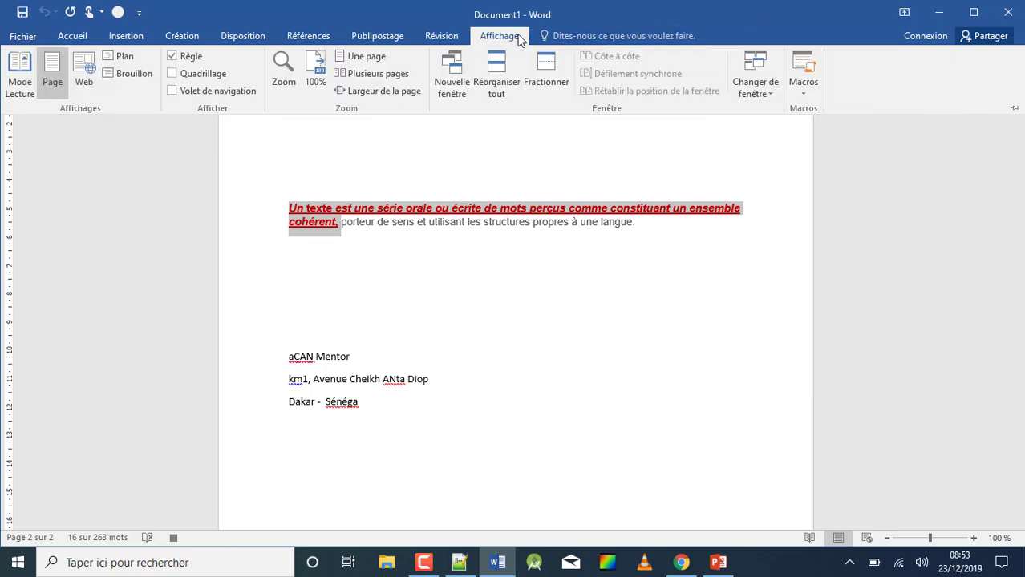
click(806, 95)
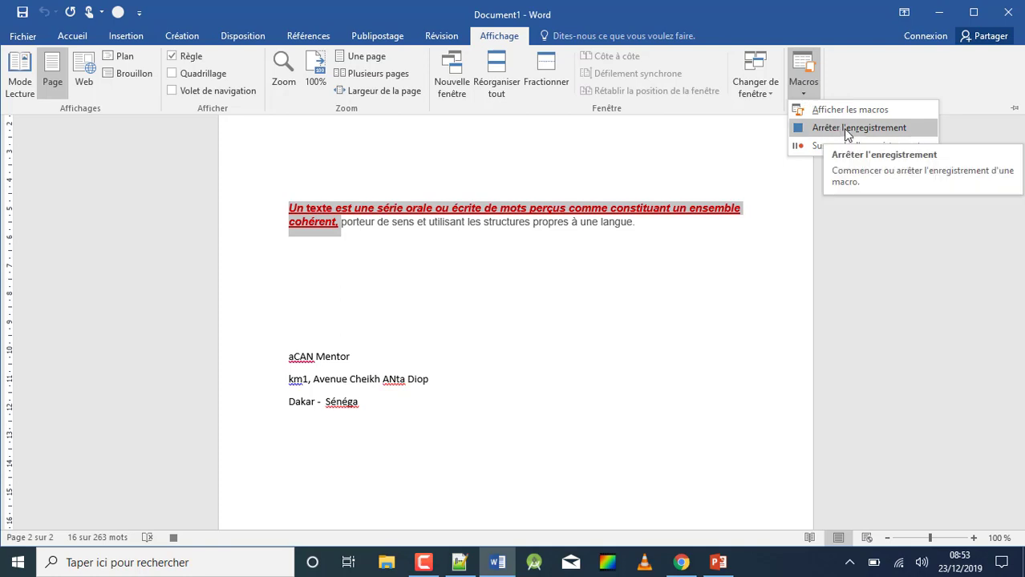
click(843, 128)
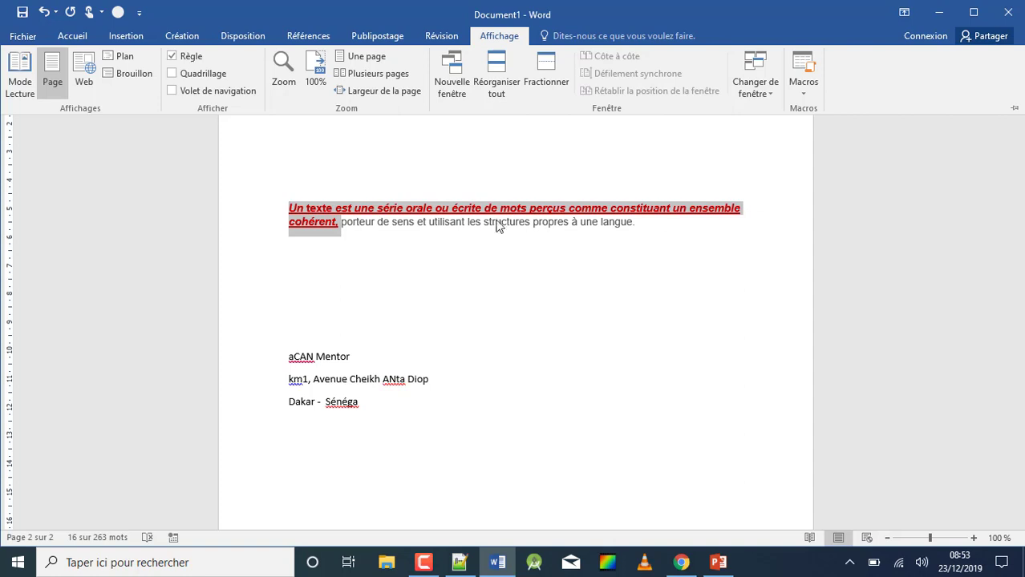
click(653, 222)
click(654, 222)
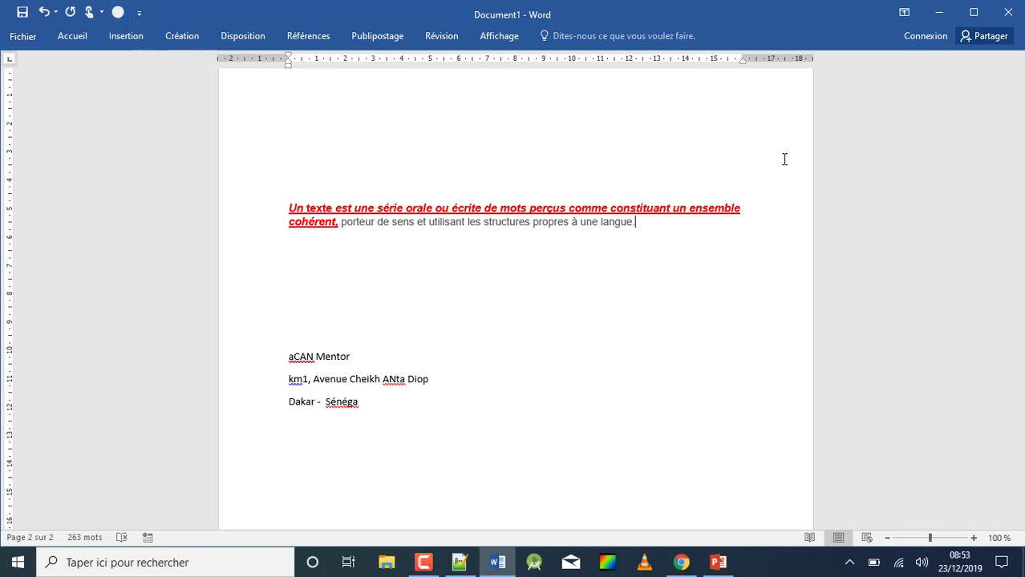
- Run the GIS macro on the second paragraph of page 1, from its start through "langue" in the fourth line
drag(1020, 357, 1018, 124)
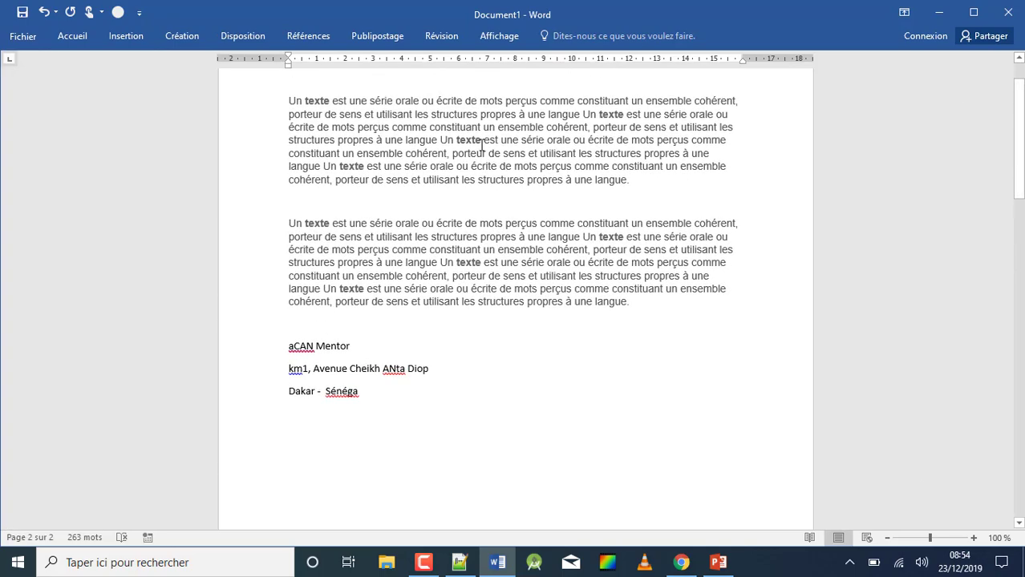
click(289, 224)
drag(368, 231, 441, 261)
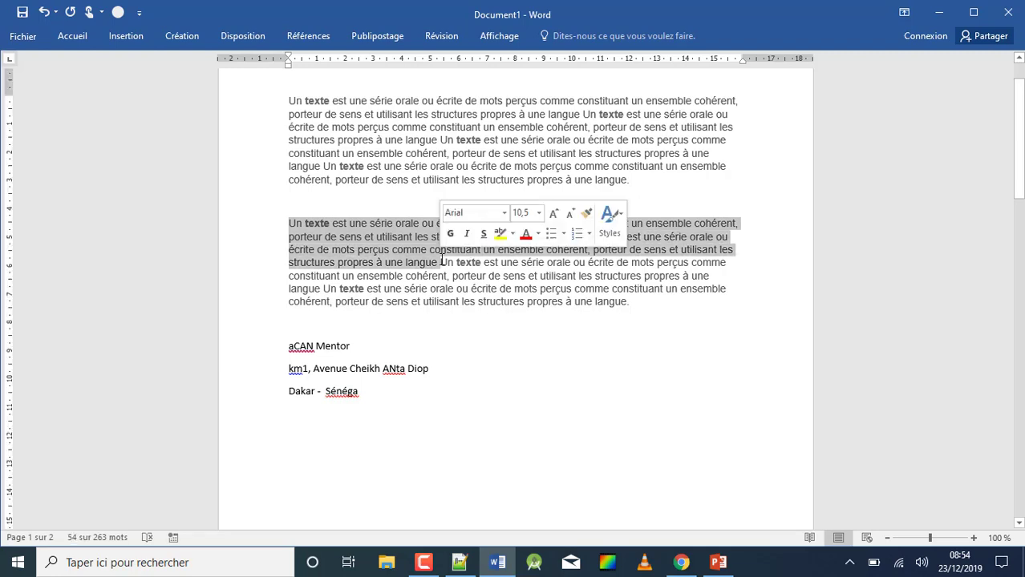
click(117, 13)
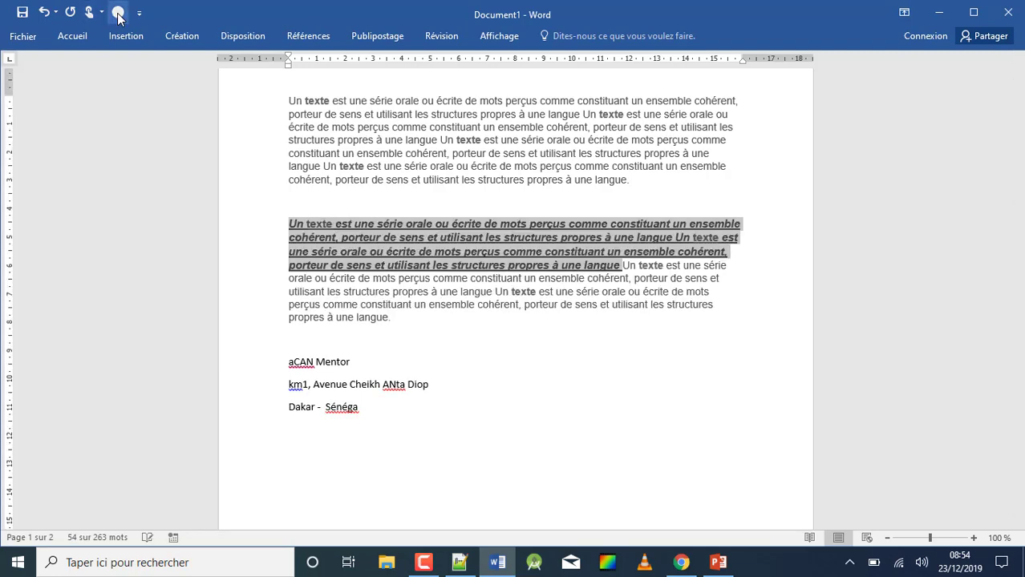